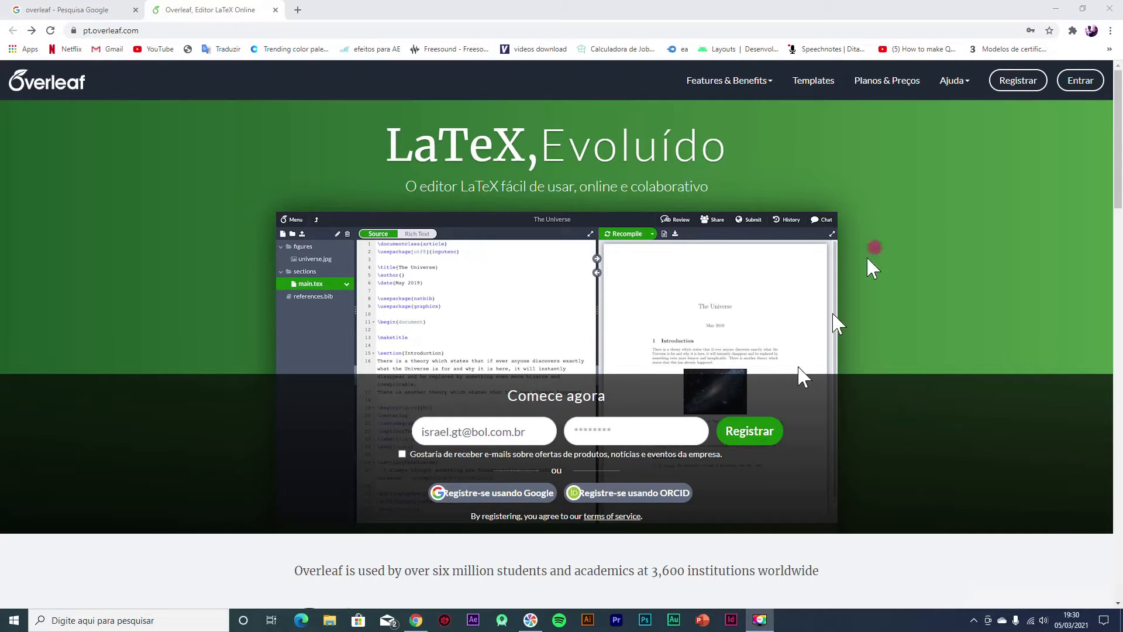
- Sign in to create a blank project named "Aula teste" and widen its source code pane
left_click(1092, 86)
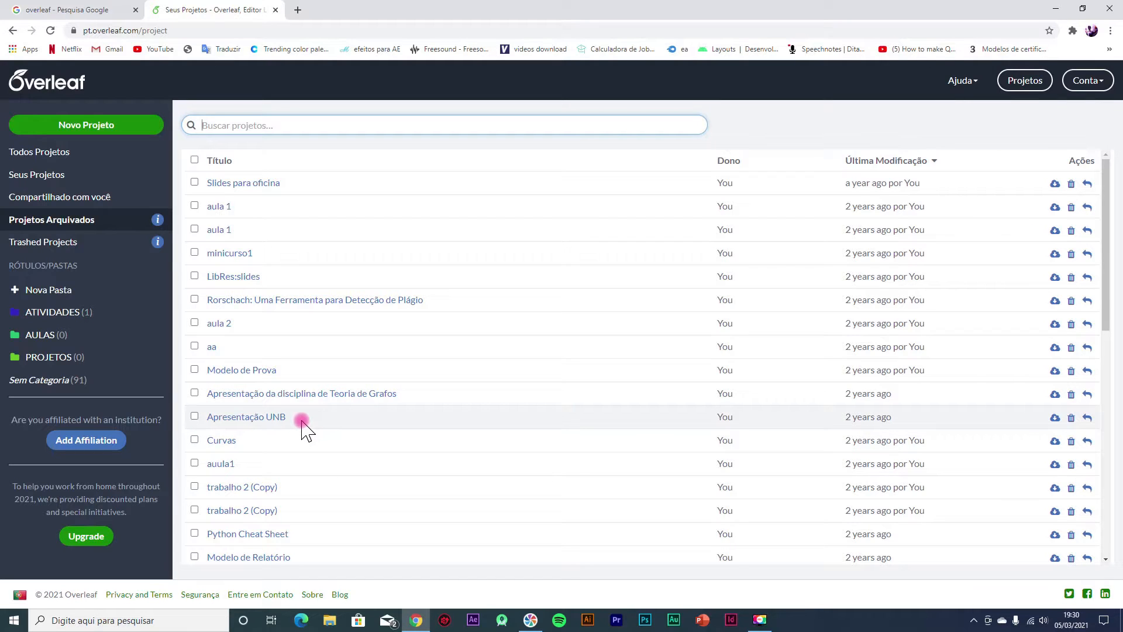
left_click(99, 135)
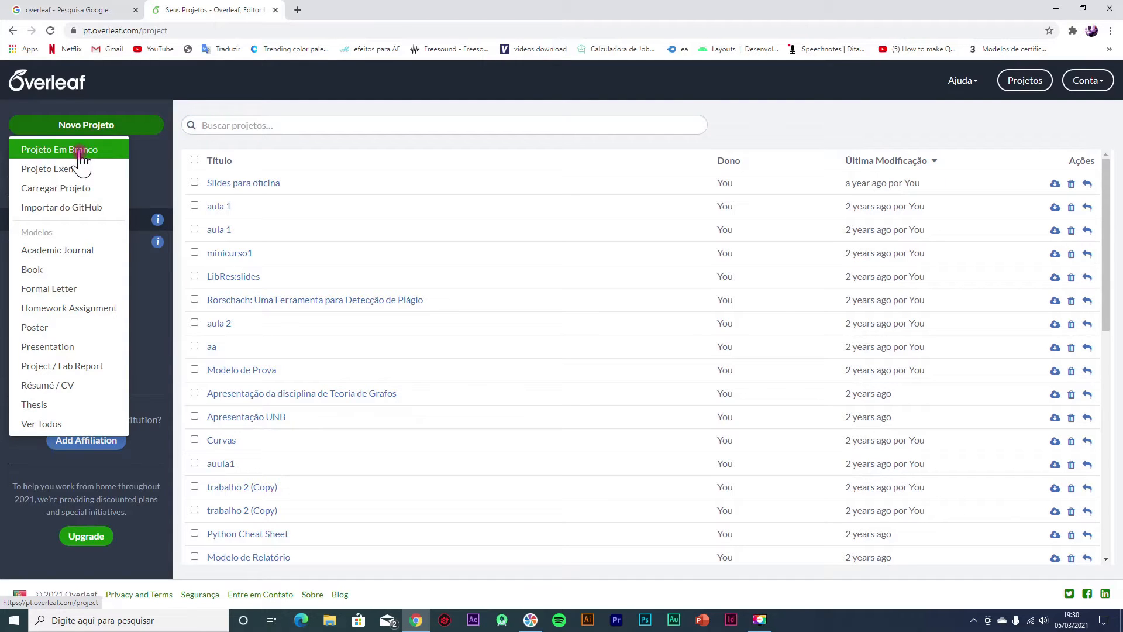
left_click(81, 153)
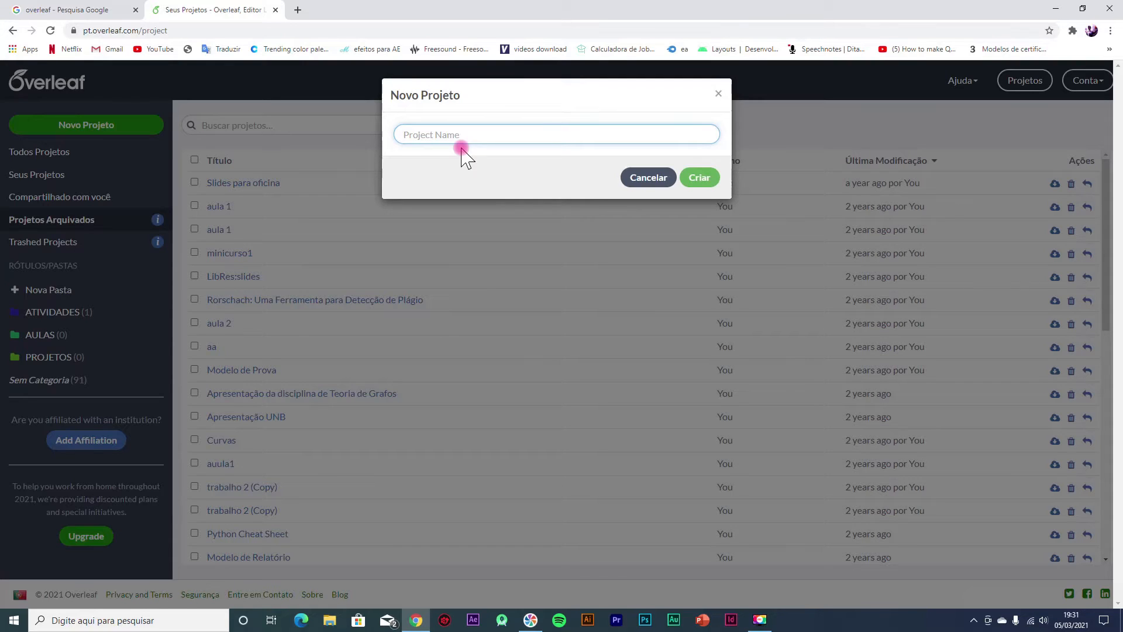
type("Aula teste")
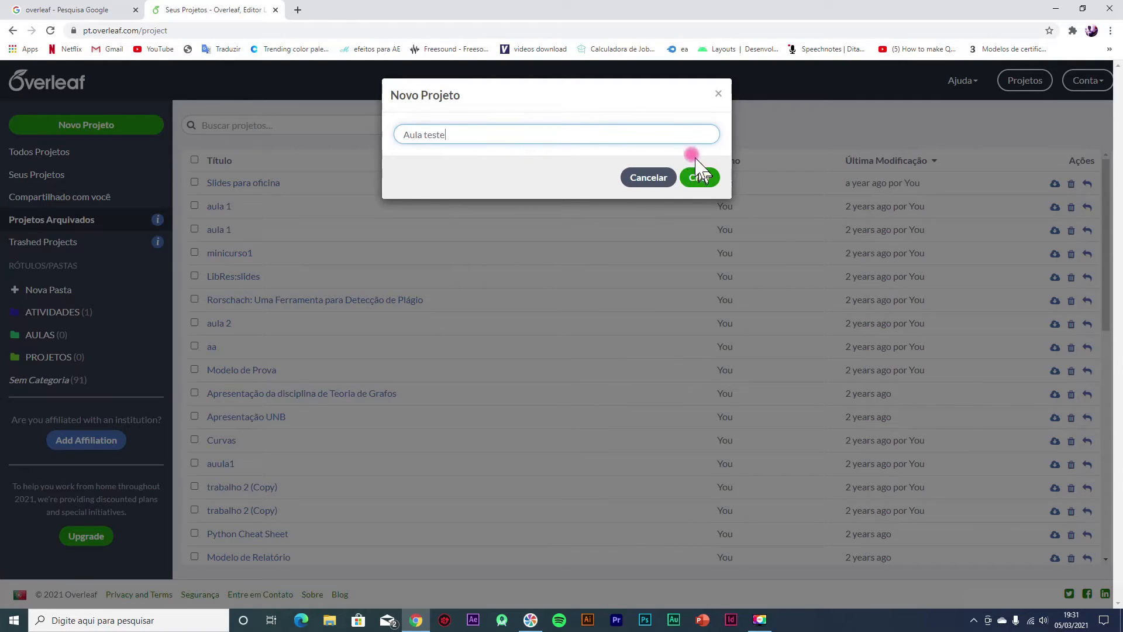
left_click(699, 180)
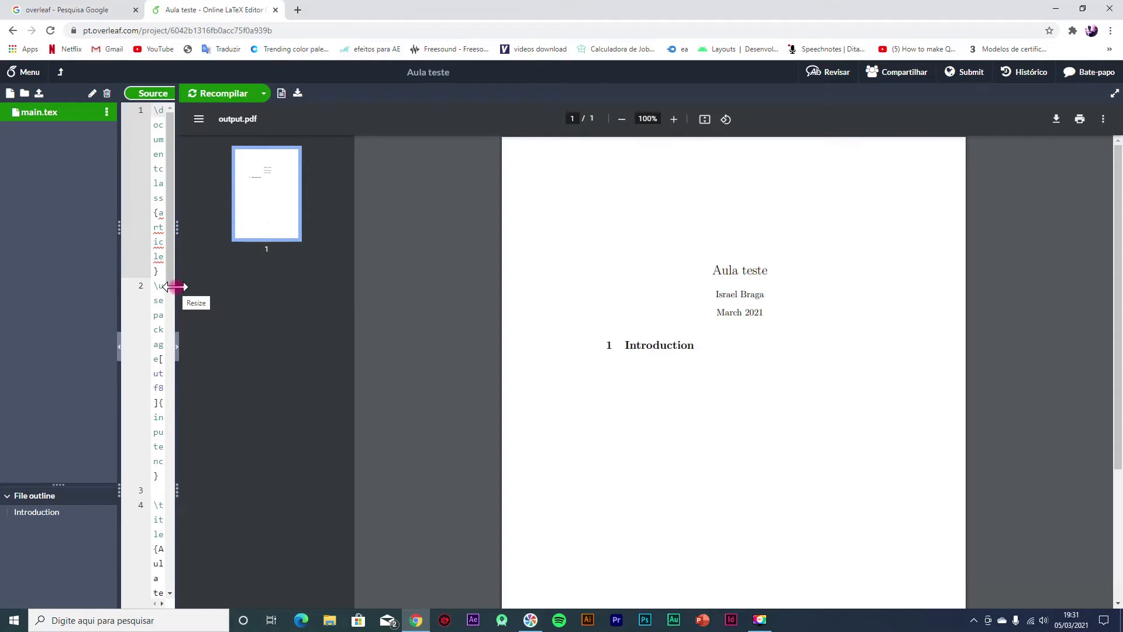
left_click_drag(175, 287, 441, 300)
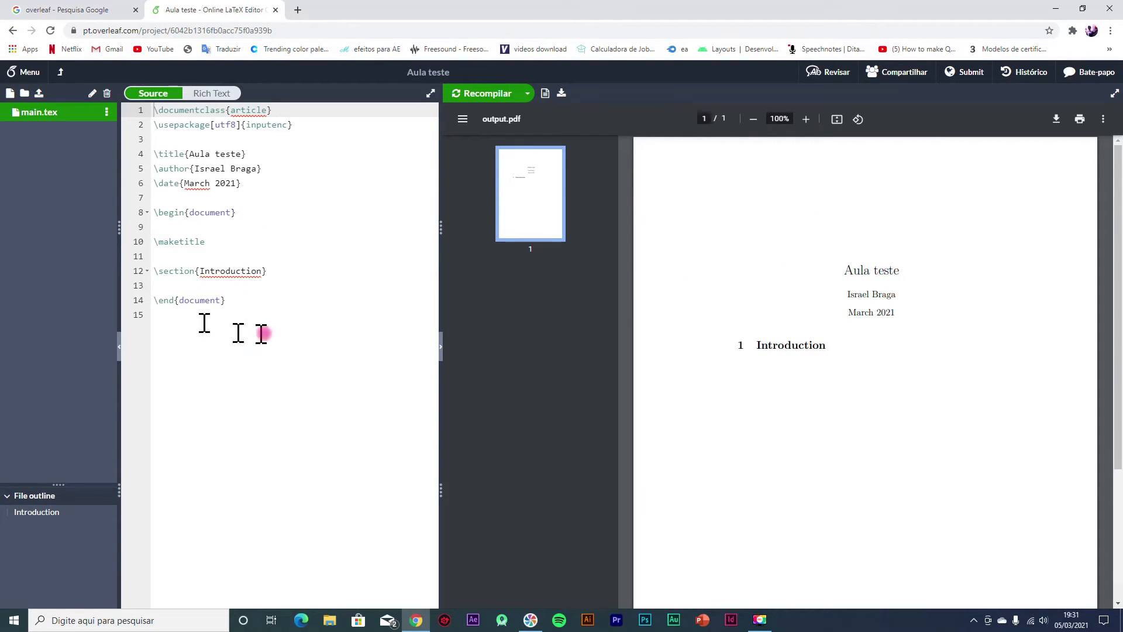
- Capture the whole screen for annotation and draw red arrows pointing to the source code, the PDF preview and the file list
key("F8")
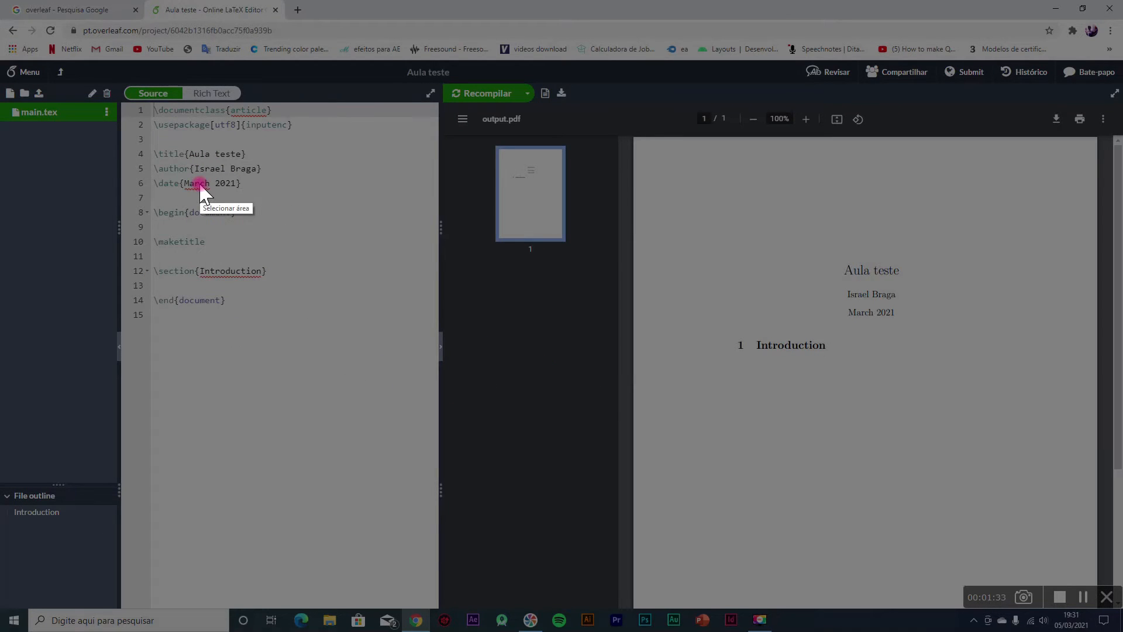
left_click_drag(0, 0, 1122, 631)
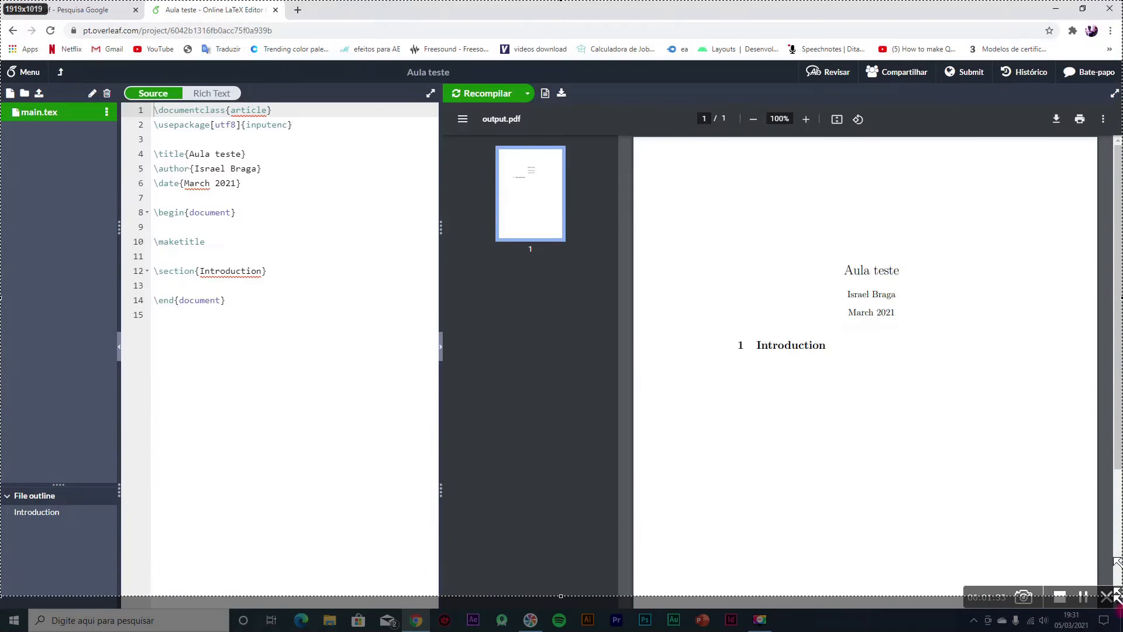
left_click(989, 547)
left_click_drag(287, 465, 283, 341)
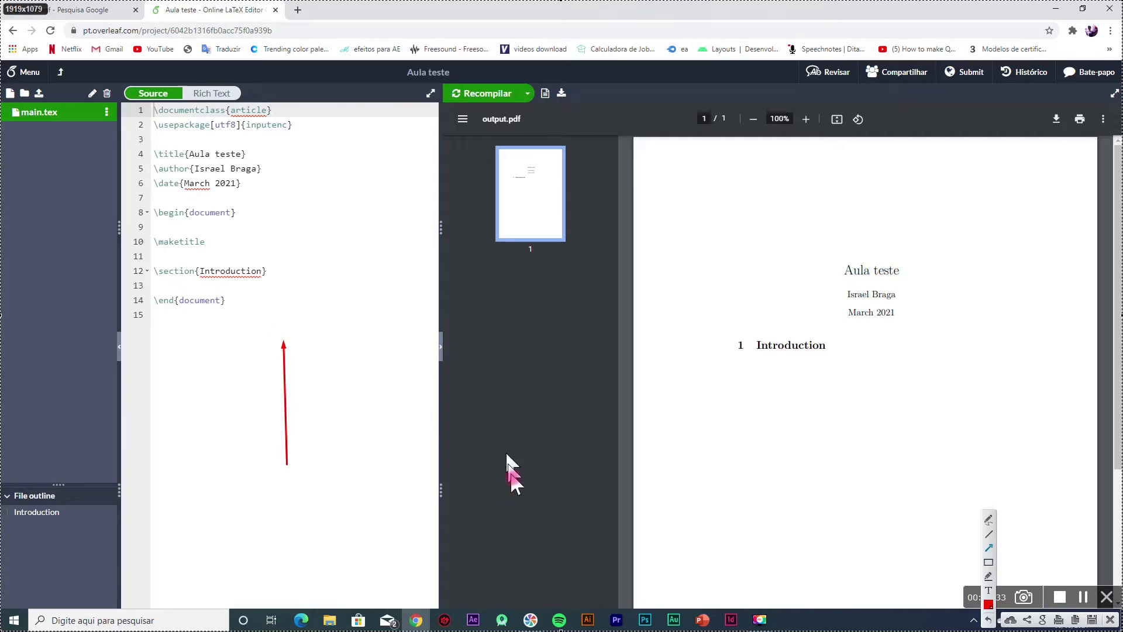
left_click_drag(548, 458, 761, 396)
left_click_drag(57, 399, 60, 225)
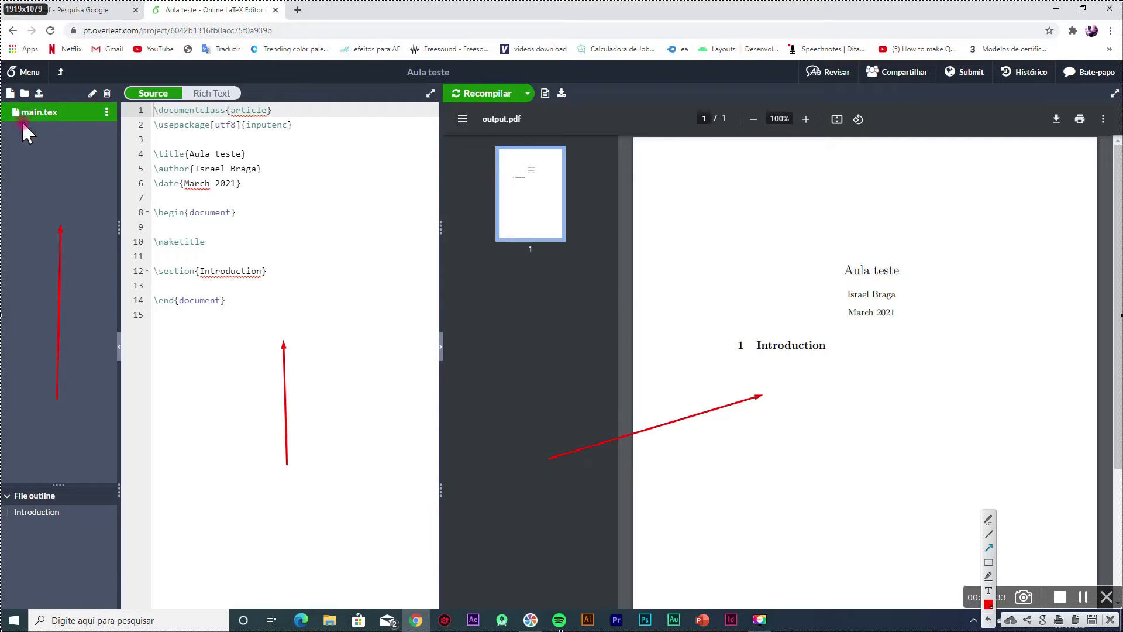
- Draw red boxes around main.tex, Recompilar and the Source/Rich Text switch on the capture, and discard the capture
left_click(989, 562)
left_click_drag(4, 103, 114, 136)
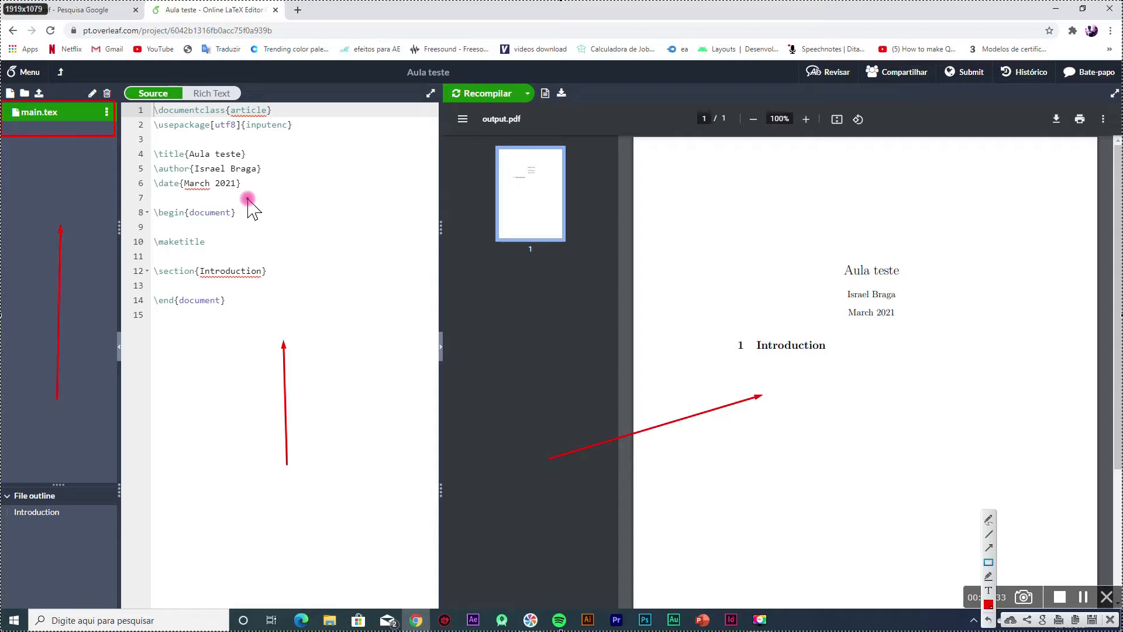
left_click(988, 562)
left_click_drag(432, 71, 539, 126)
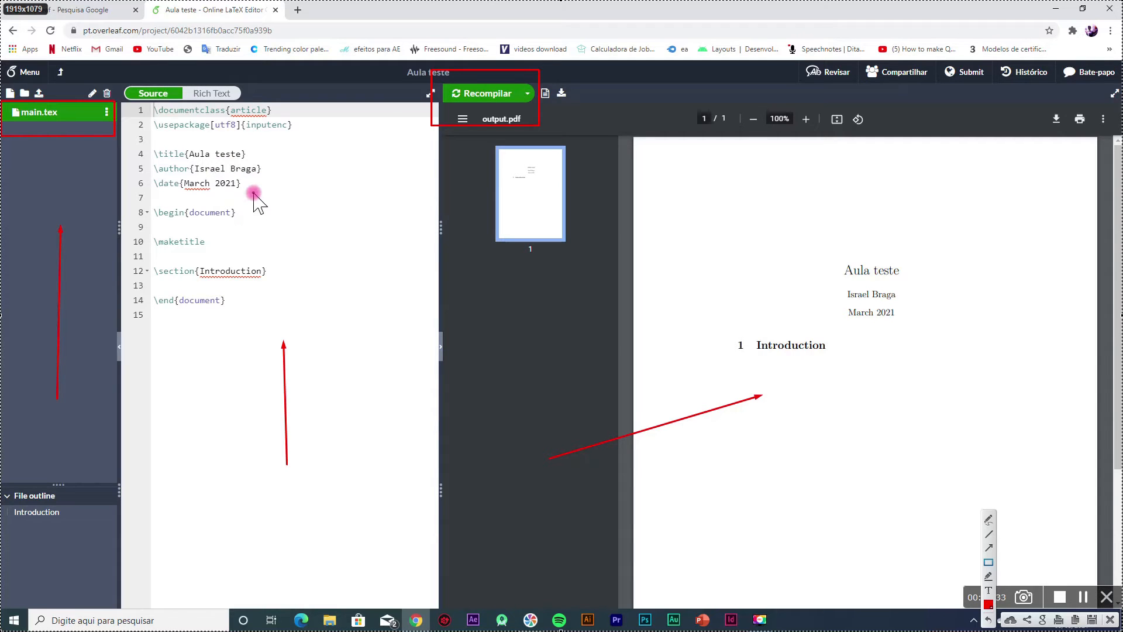
left_click(143, 91)
left_click_drag(135, 81, 243, 106)
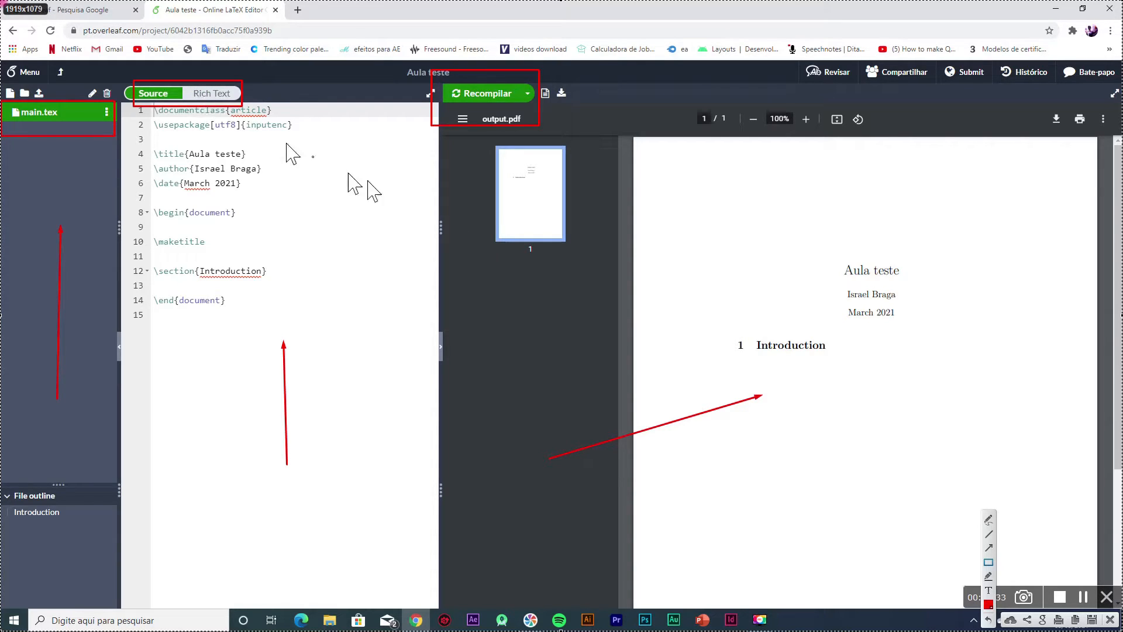
left_click(1111, 623)
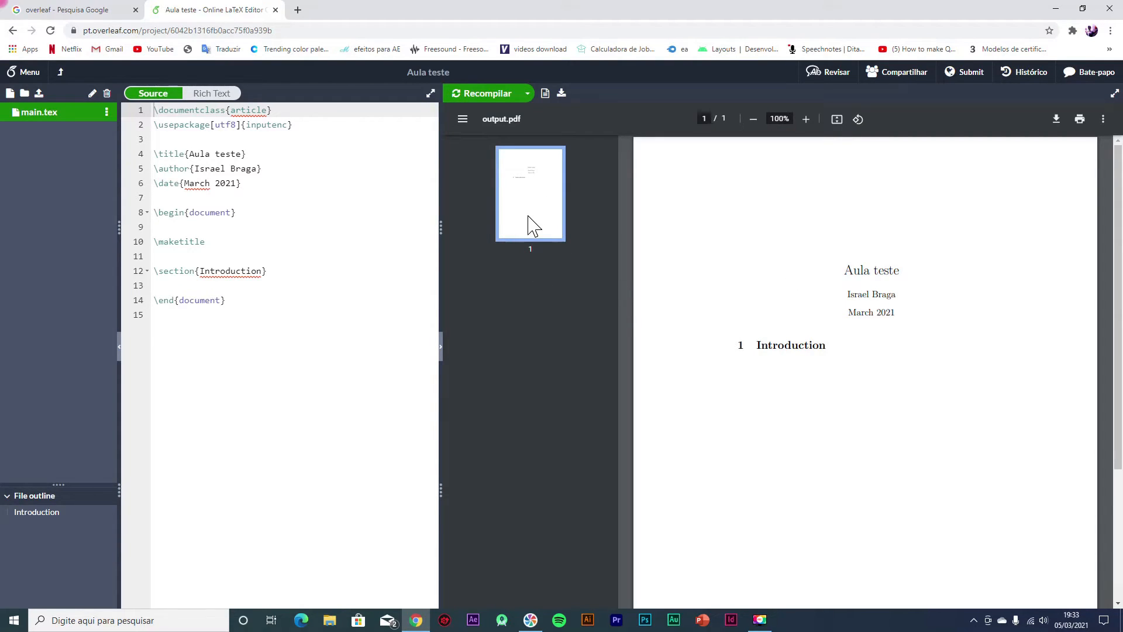
- Change the section title from Introduction to "Introdução" in the source code and recompile the PDF
left_click_drag(439, 304, 546, 310)
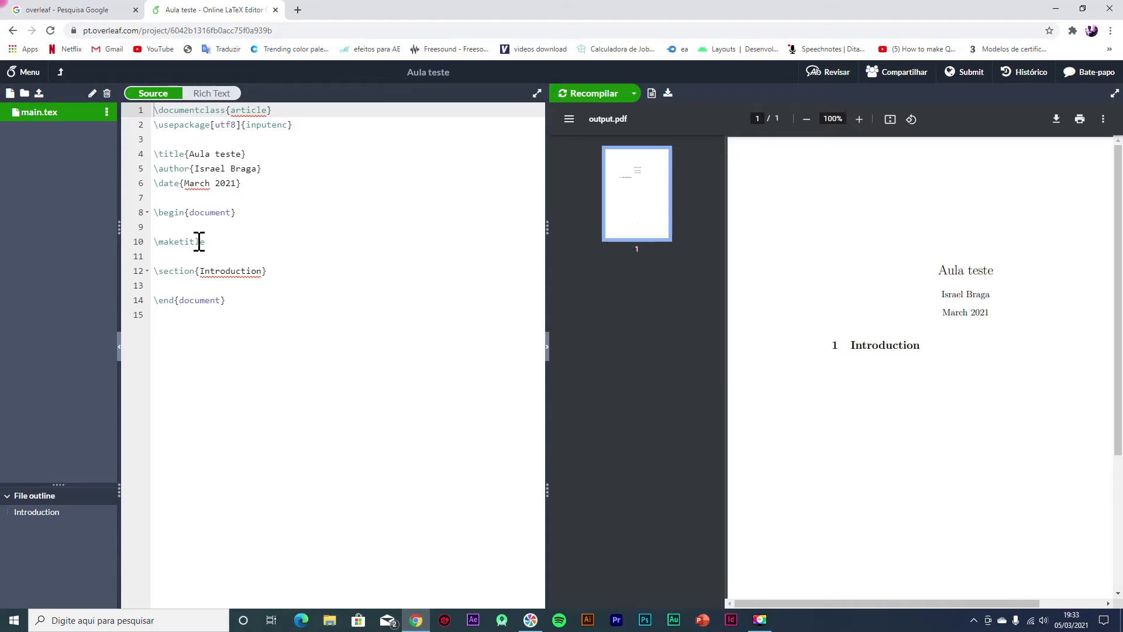
left_click(262, 273)
key("BackSpace")
key("BackSpace")
key("BackSpace")
key("BackSpace")
key("BackSpace")
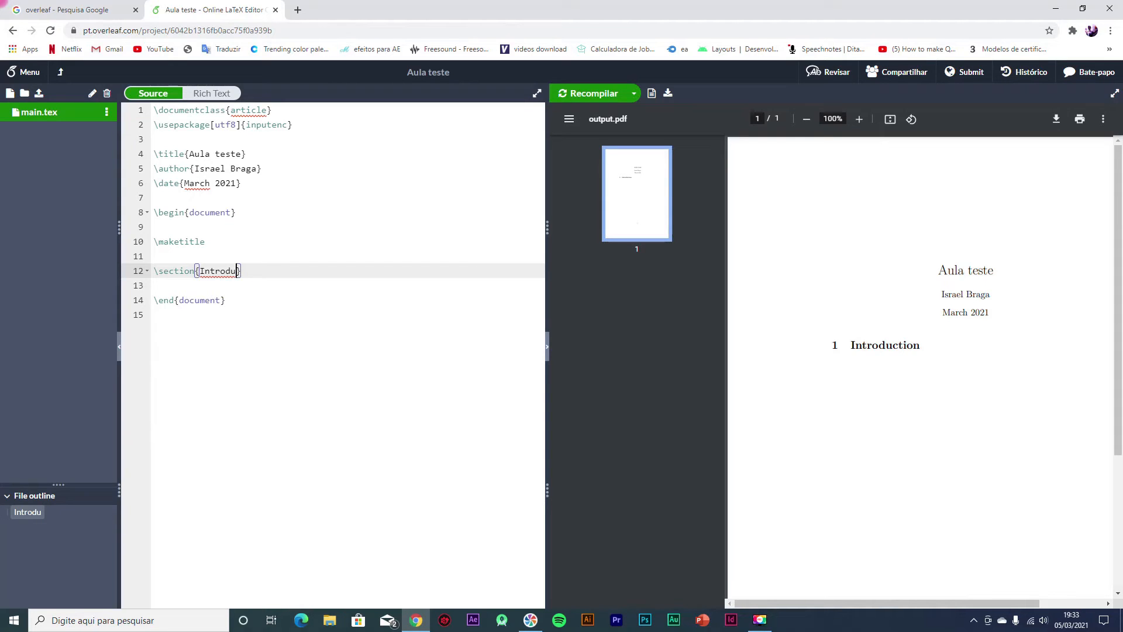
type("ção")
left_click(586, 94)
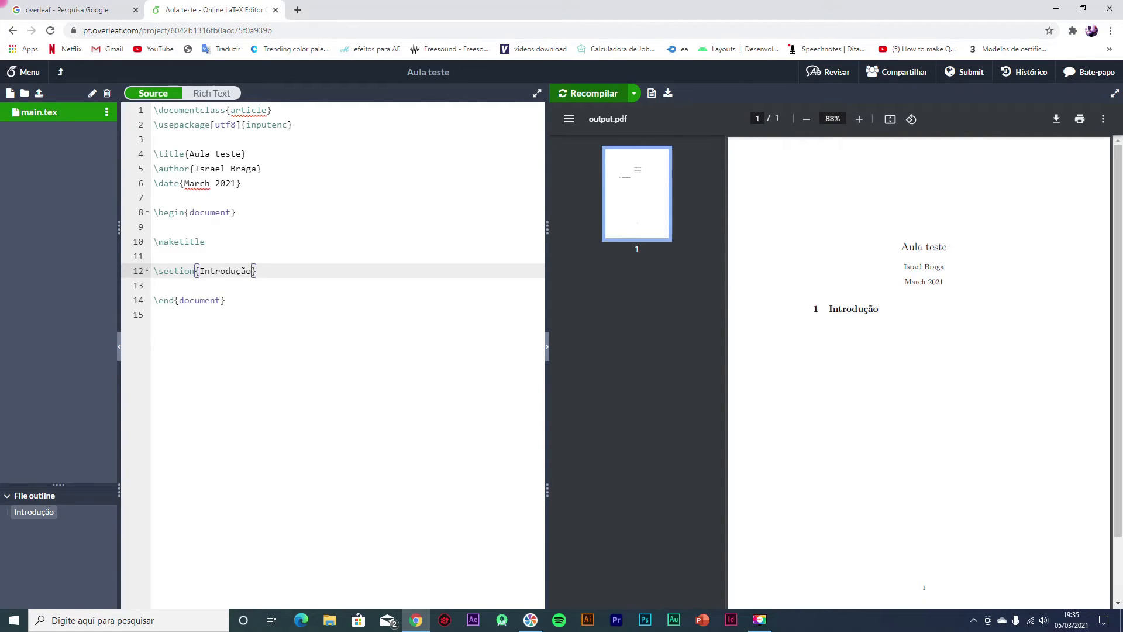
- Capture the source code area, mark the \documentclass{article} line with a red box and an arrow, and undo both marks
key("ctrl+Up")
left_click_drag(123, 101, 426, 380)
left_click(436, 316)
left_click_drag(127, 104, 293, 121)
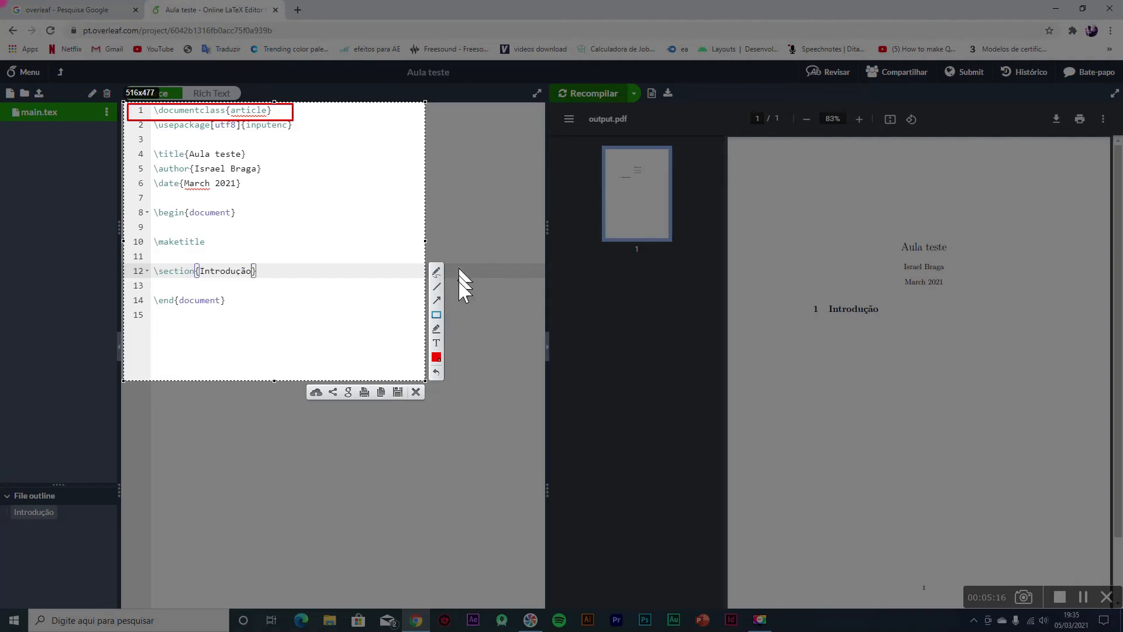
left_click(436, 300)
left_click_drag(319, 127, 267, 116)
key("ctrl+z")
key("ctrl+z")
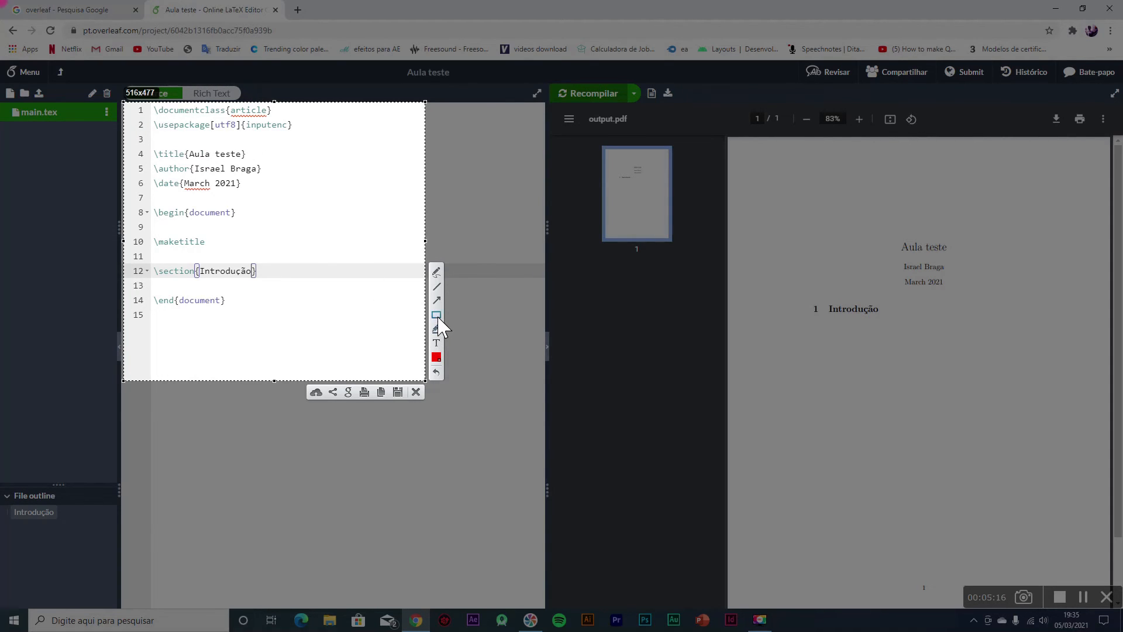
- Draw a red box around the \usepackage[utf8]{inputenc} line on the capture and undo it
left_click(146, 120)
left_click_drag(146, 120, 303, 139)
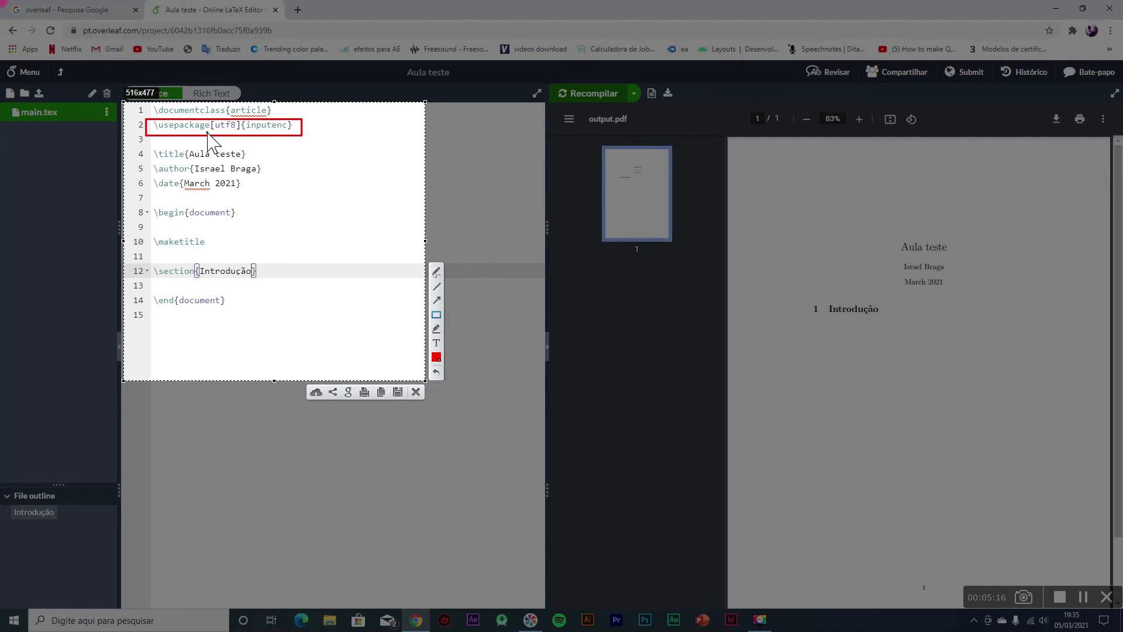
key("ctrl+z")
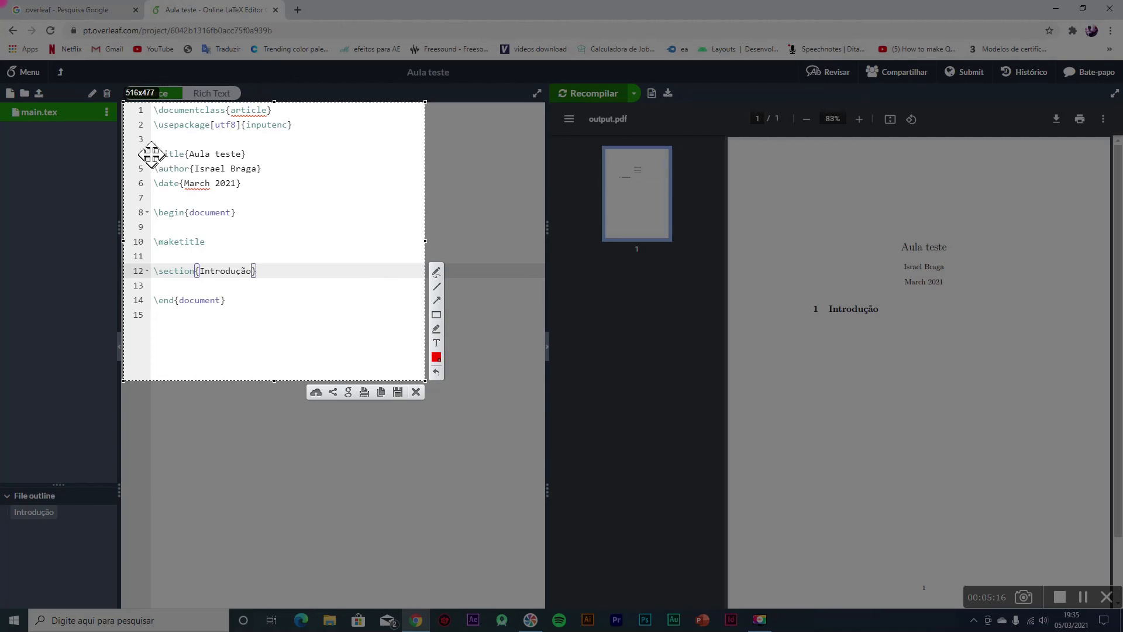
- Draw red boxes around the backslashes of the \title and \date commands, add freehand marks beside them, and undo all the marks
left_click(436, 315)
mouse_move(148, 144)
left_mouse_down()
mouse_move(161, 156)
mouse_move(161, 195)
left_mouse_up()
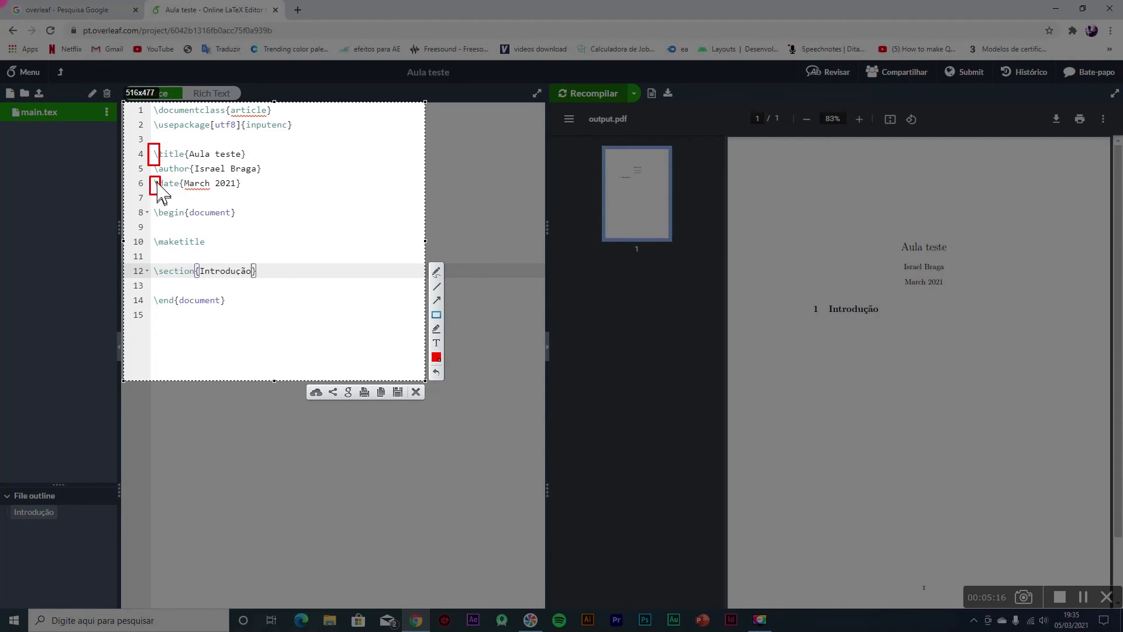
mouse_move(319, 181)
left_mouse_down()
mouse_move(319, 200)
mouse_move(292, 215)
left_mouse_up()
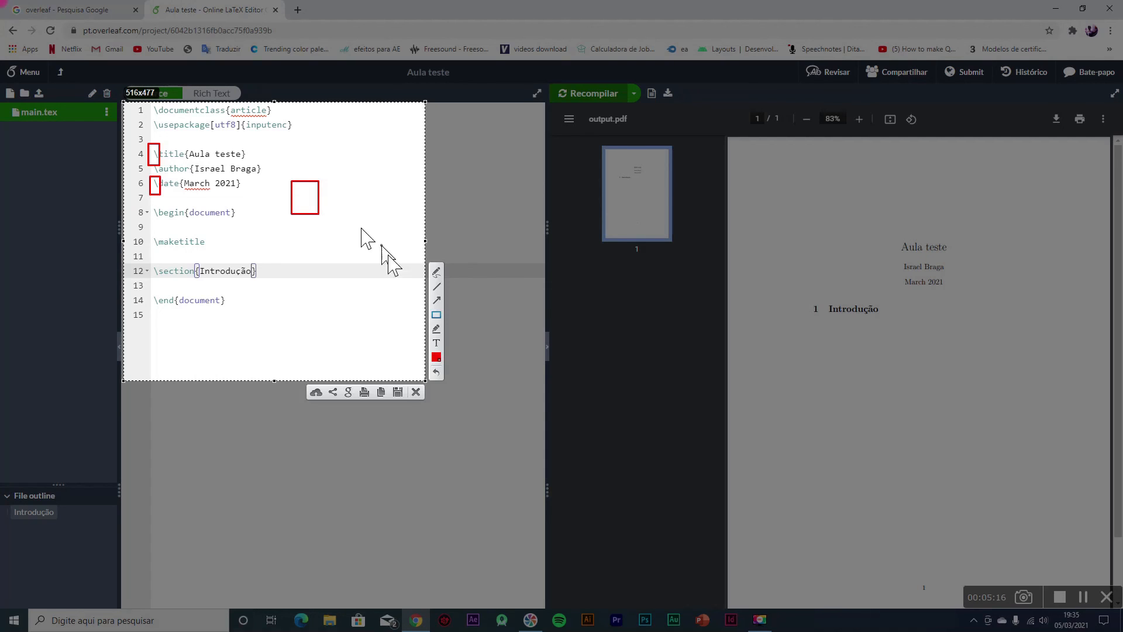
mouse_move(316, 186)
left_mouse_down()
mouse_move(300, 209)
mouse_move(319, 260)
left_mouse_up()
key("ctrl+z")
key("ctrl+z")
key("ctrl+z")
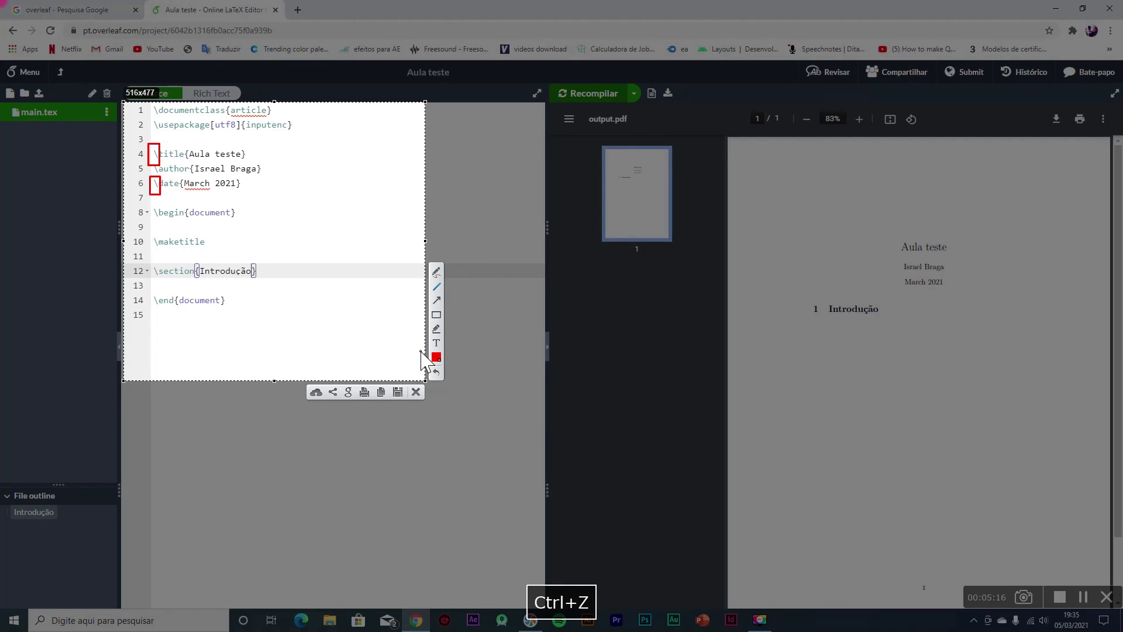
key("ctrl+z")
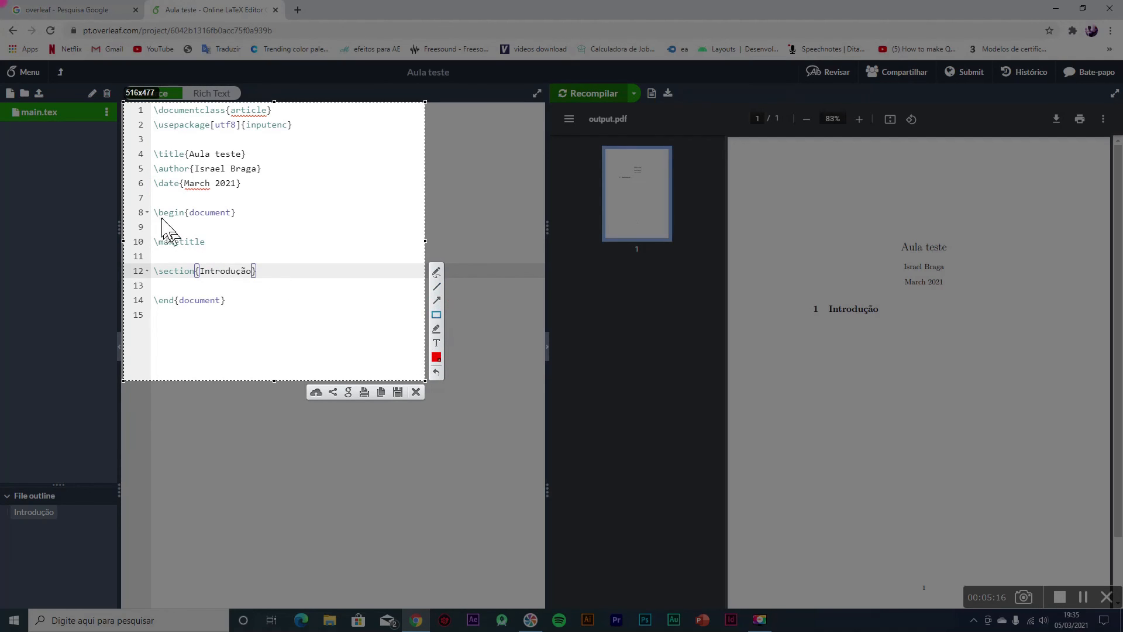
- Draw a red box around the block from \begin{document} to \end{document} on the capture, and discard the capture
left_click(139, 203)
mouse_move(140, 203)
left_mouse_down()
mouse_move(231, 243)
mouse_move(251, 326)
mouse_move(261, 310)
left_mouse_up()
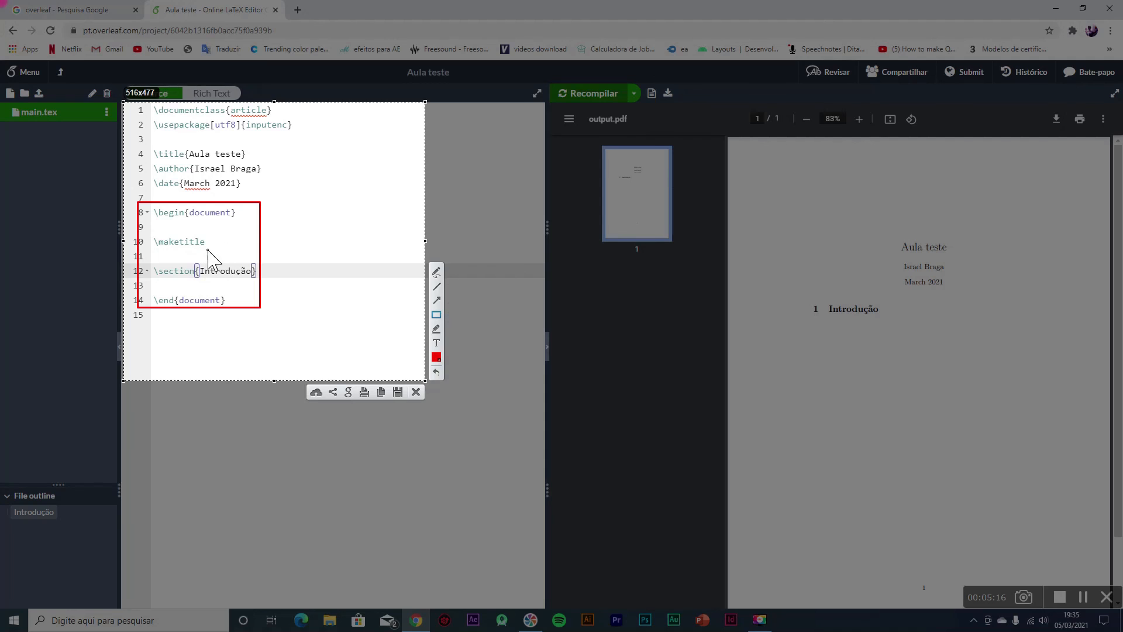
left_click(415, 392)
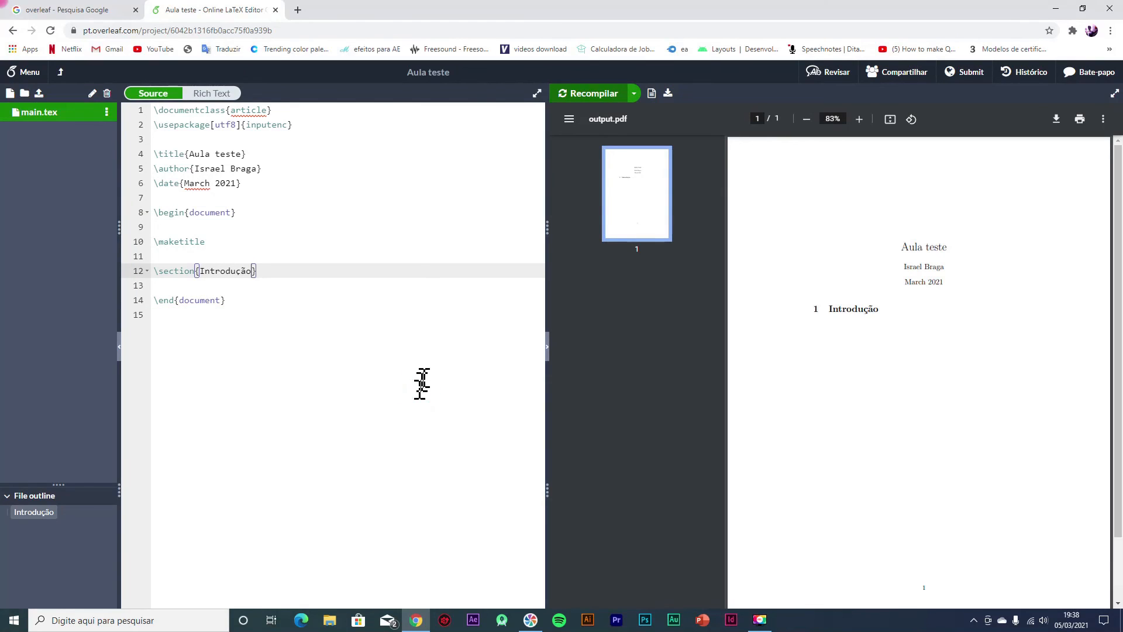